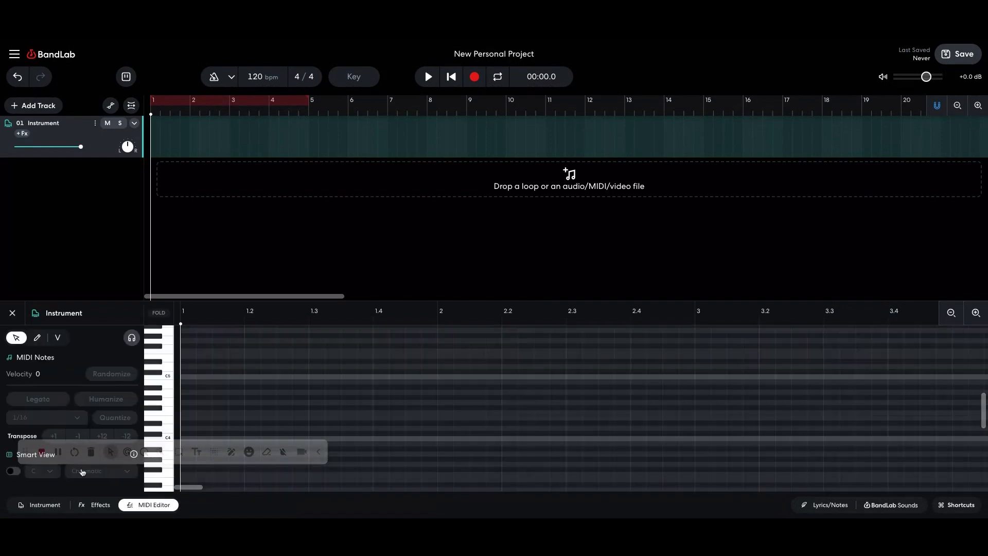
# Try the MIDI editor's grid size at 1/4 and at 1/8.
pyautogui.moveTo(357, 390); pyautogui.dragTo(770, 369)
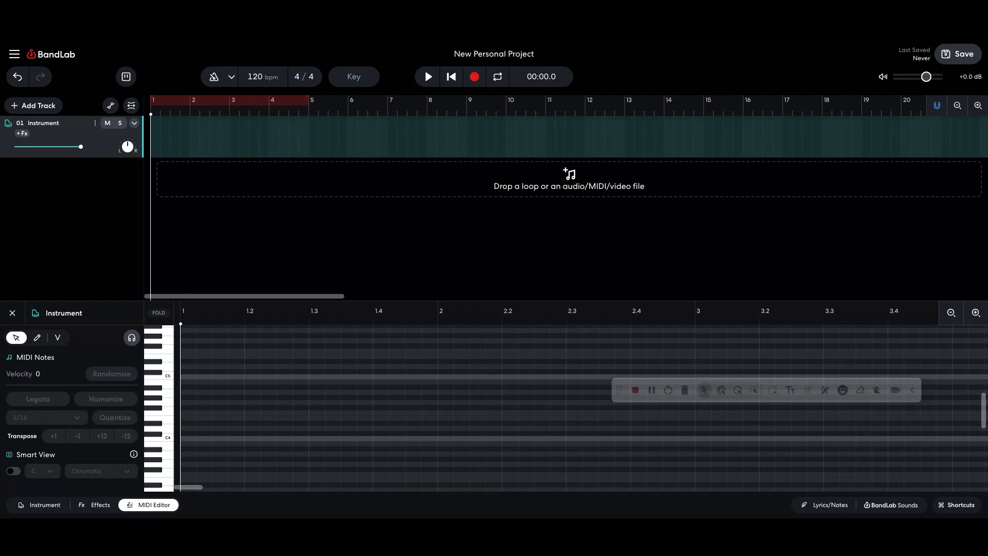
pyautogui.rightClick(211, 373)
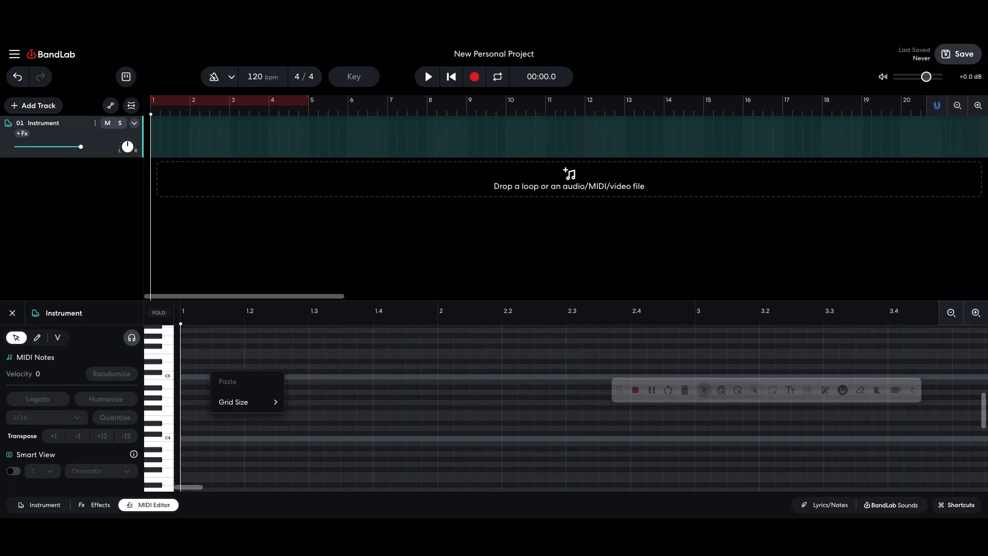
pyautogui.moveTo(236, 407)
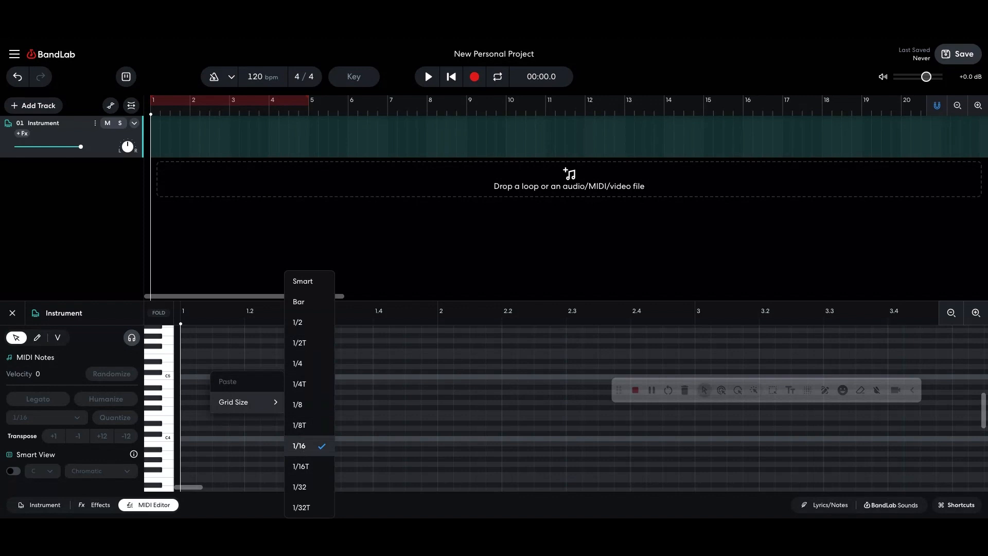
pyautogui.click(304, 363)
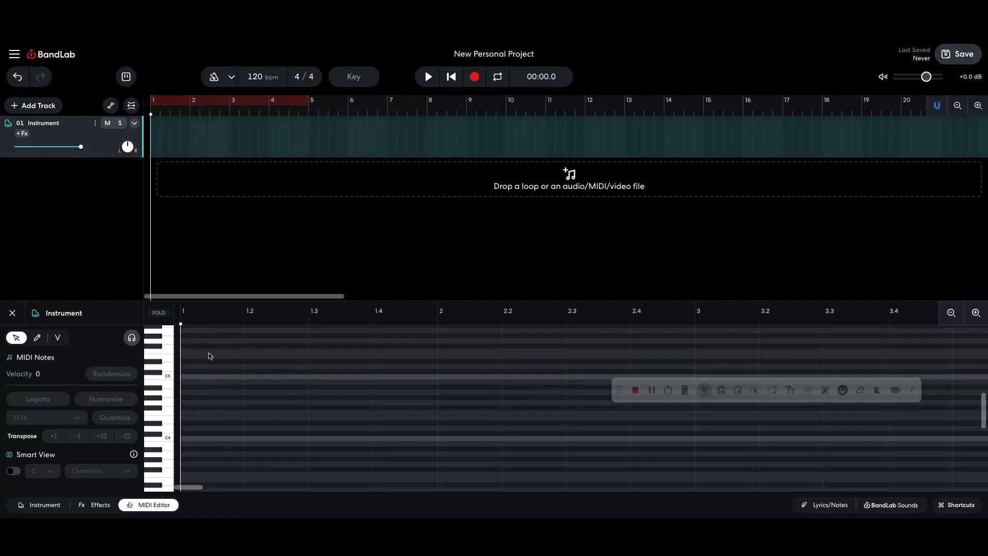
pyautogui.rightClick(273, 382)
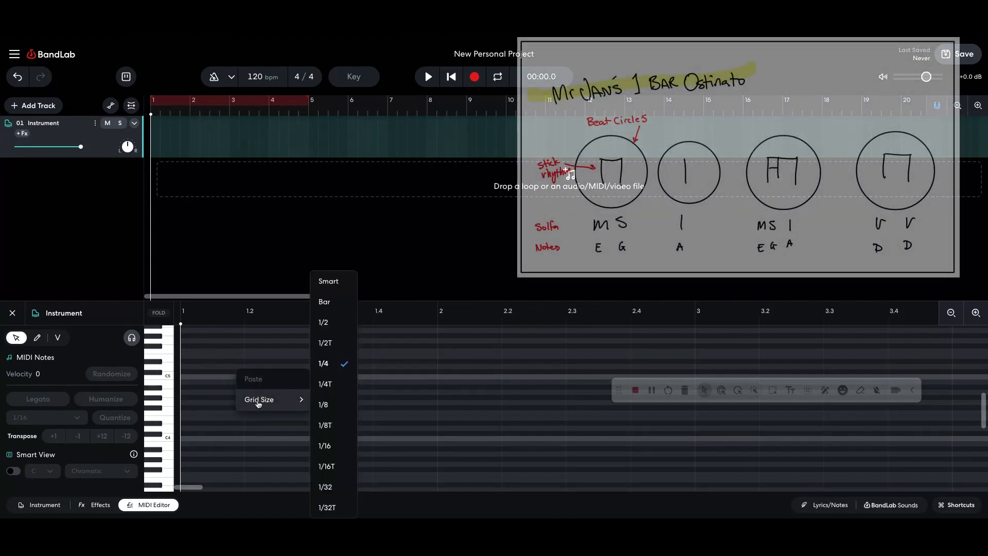
pyautogui.click(330, 404)
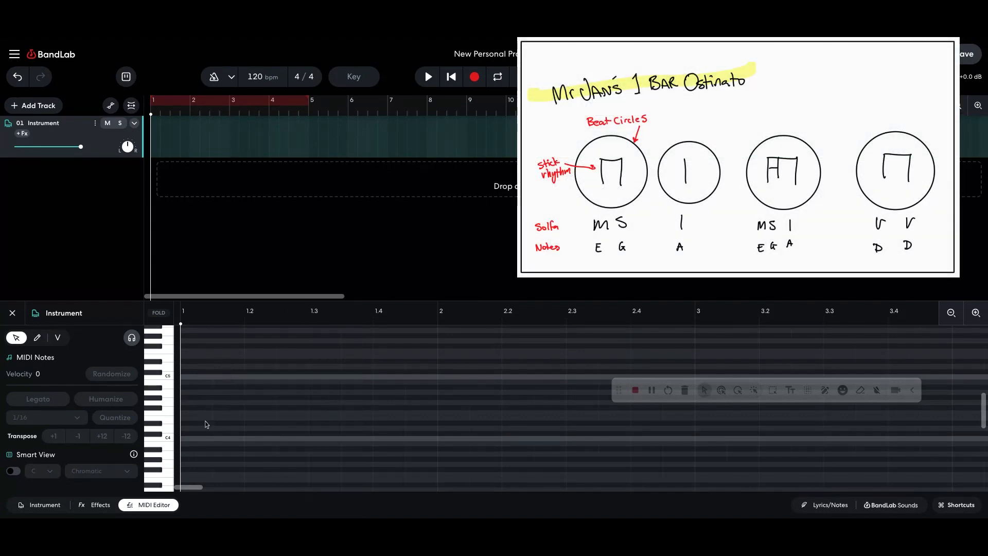
# Set the MIDI editor's grid size to 1/16.
pyautogui.rightClick(227, 369)
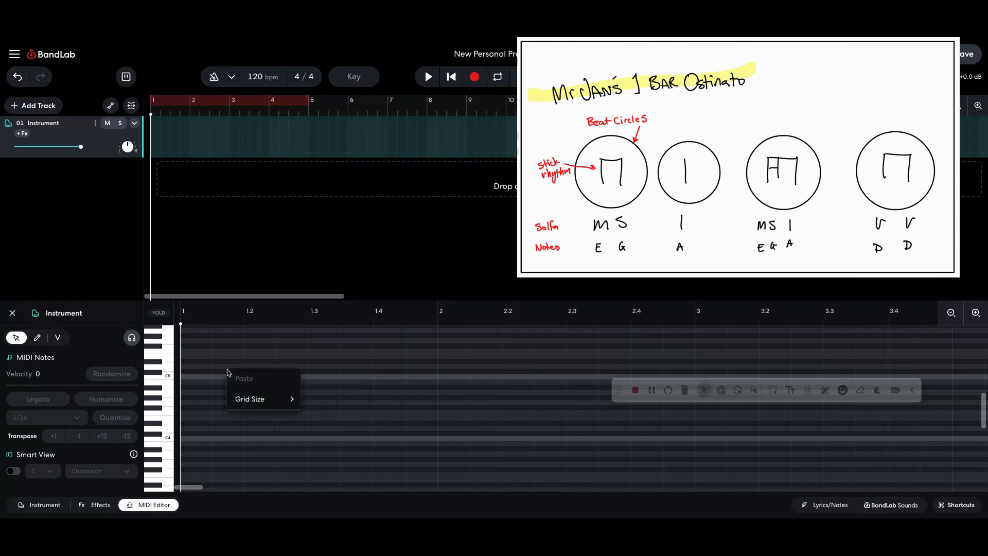
pyautogui.moveTo(242, 399)
pyautogui.click(320, 447)
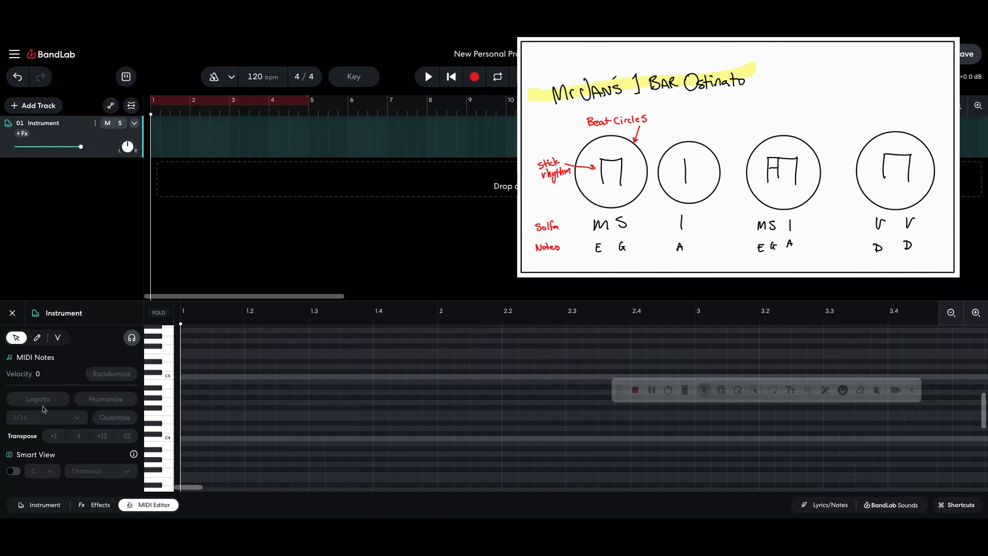
# Turn on Smart View for the piano roll and set its scale to Major pentatonic in C.
pyautogui.click(13, 471)
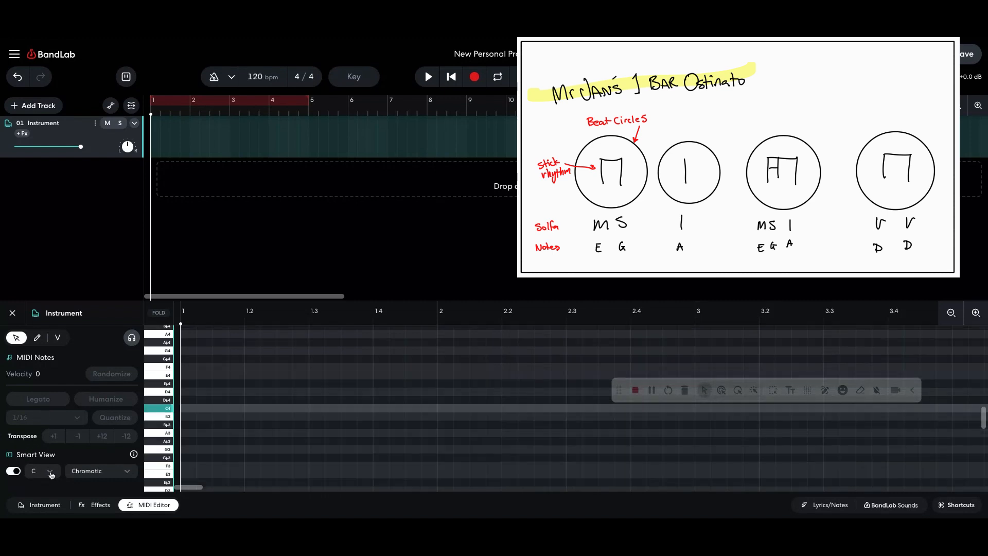
pyautogui.click(128, 473)
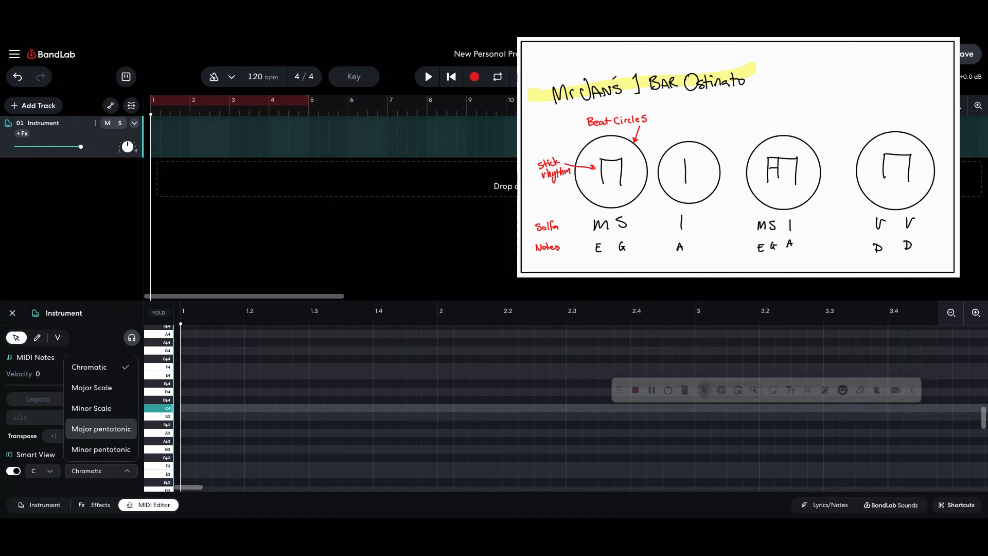
pyautogui.click(101, 428)
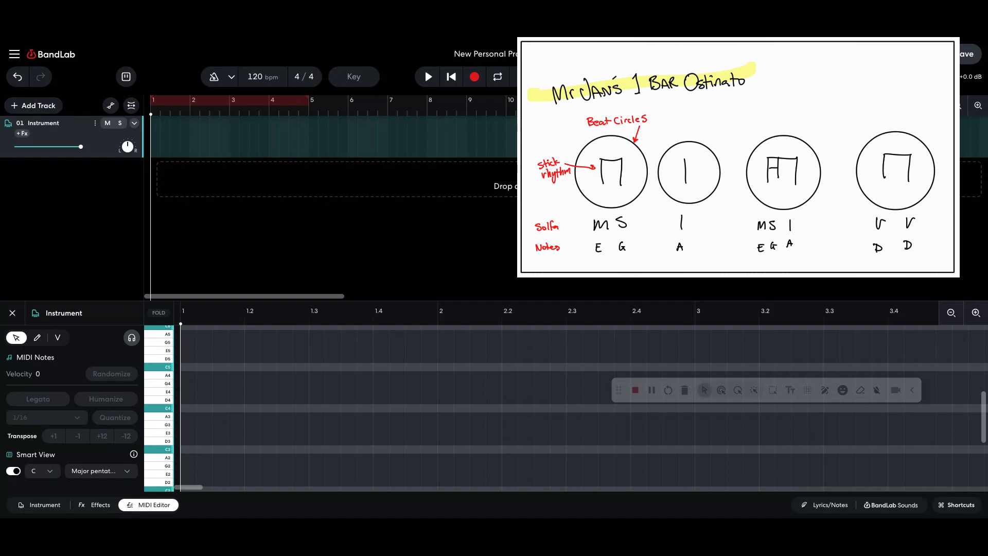
# Enter the first two beats of bar 1: eighth notes E3 and G3 on beat 1 and a quarter note A3 on beat 2.
pyautogui.click(187, 432)
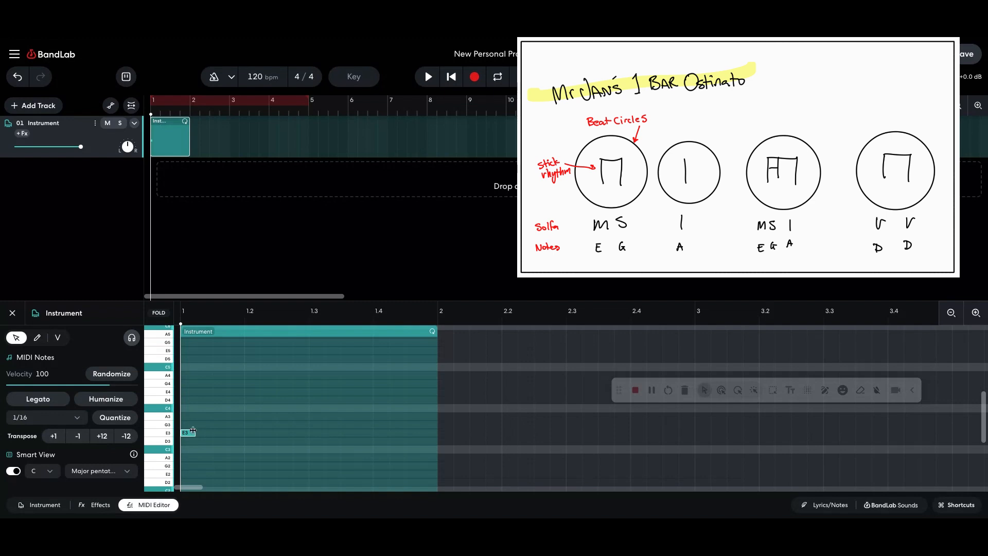
pyautogui.moveTo(196, 432)
pyautogui.mouseDown()
pyautogui.moveTo(208, 433)
pyautogui.moveTo(196, 434)
pyautogui.mouseUp()
pyautogui.moveTo(196, 432); pyautogui.dragTo(211, 433)
pyautogui.click(218, 423)
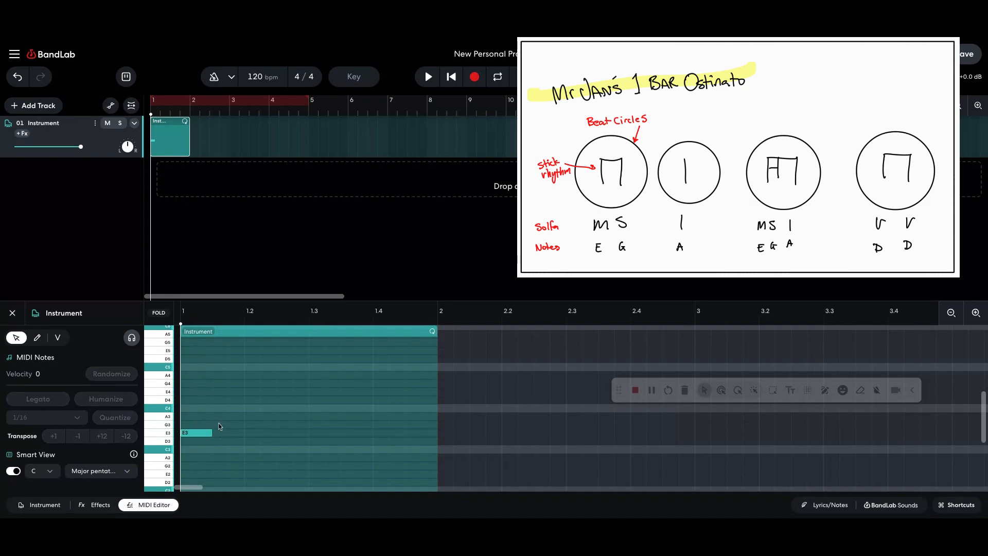
pyautogui.doubleClick(220, 424)
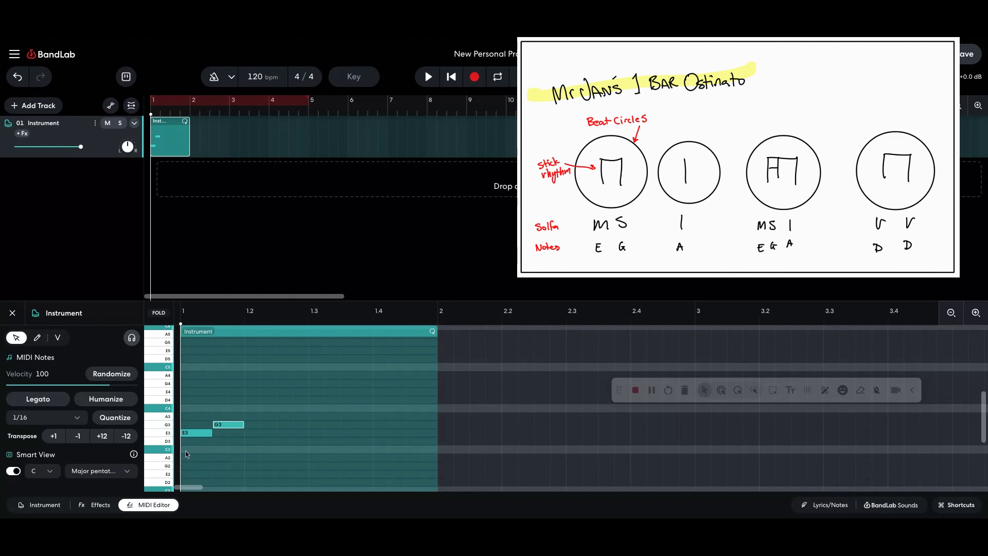
pyautogui.doubleClick(252, 419)
pyautogui.moveTo(276, 419); pyautogui.dragTo(308, 419)
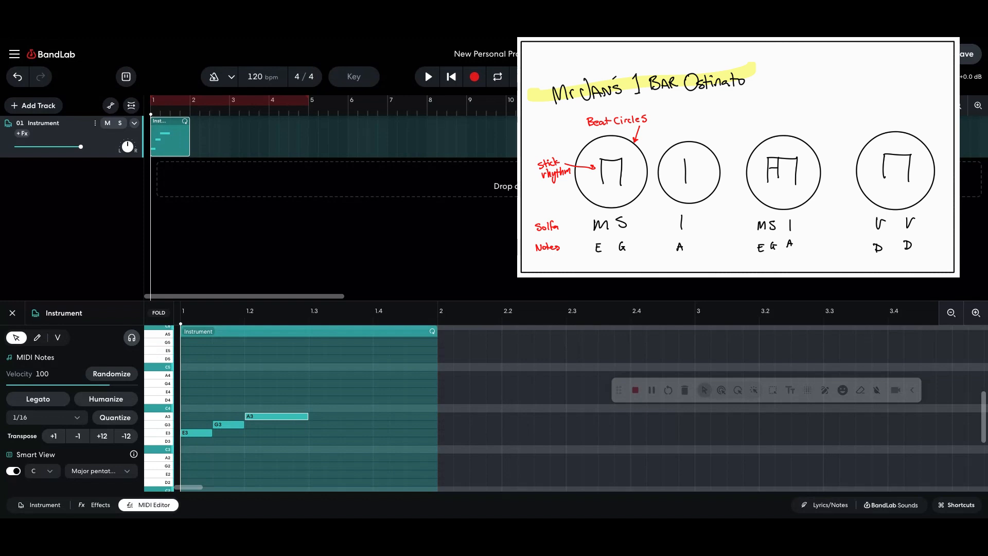
# Fill beat 3 of bar 1 with sixteenth notes E3 and G3 followed by an eighth note A3.
pyautogui.doubleClick(315, 416)
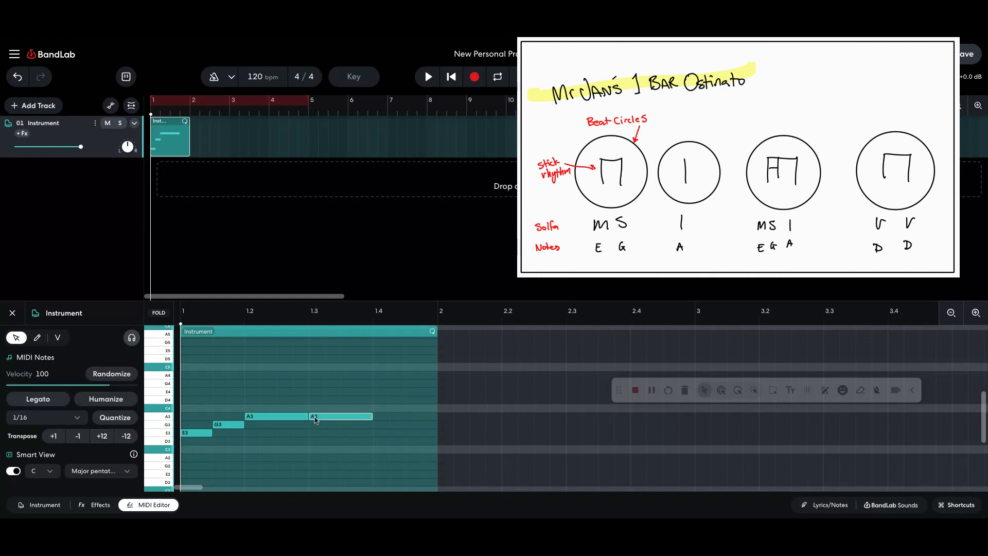
pyautogui.moveTo(372, 416); pyautogui.dragTo(324, 417)
pyautogui.doubleClick(330, 417)
pyautogui.doubleClick(354, 416)
pyautogui.moveTo(356, 416); pyautogui.dragTo(372, 417)
pyautogui.click(318, 418)
pyautogui.moveTo(317, 417); pyautogui.dragTo(316, 433)
pyautogui.click(317, 417)
pyautogui.press('BackSpace')
pyautogui.moveTo(332, 418); pyautogui.dragTo(334, 428)
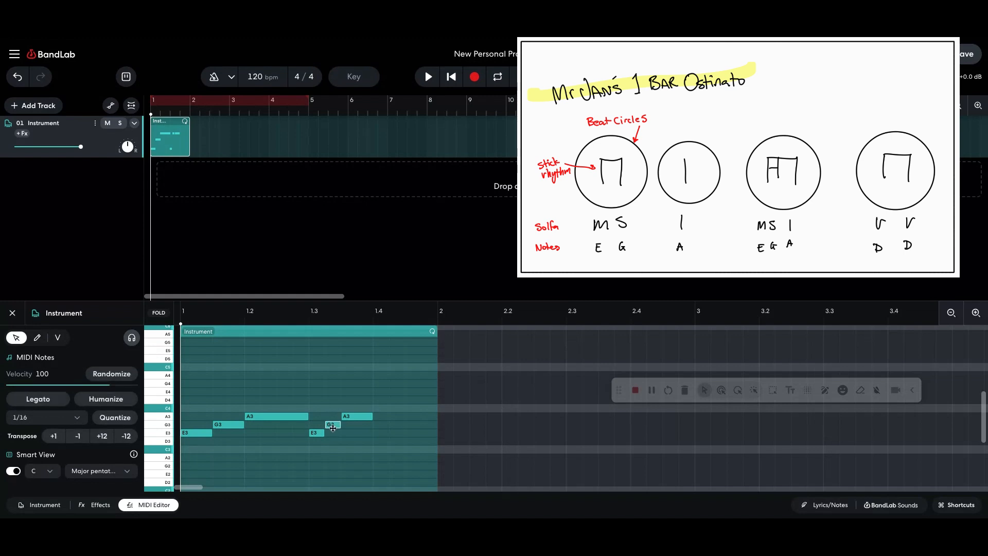
# Fill beat 4 of bar 1 with two D3 notes, reusing the eighth-note length of the preceding A3.
pyautogui.click(354, 417)
pyautogui.doubleClick(377, 442)
pyautogui.doubleClick(411, 441)
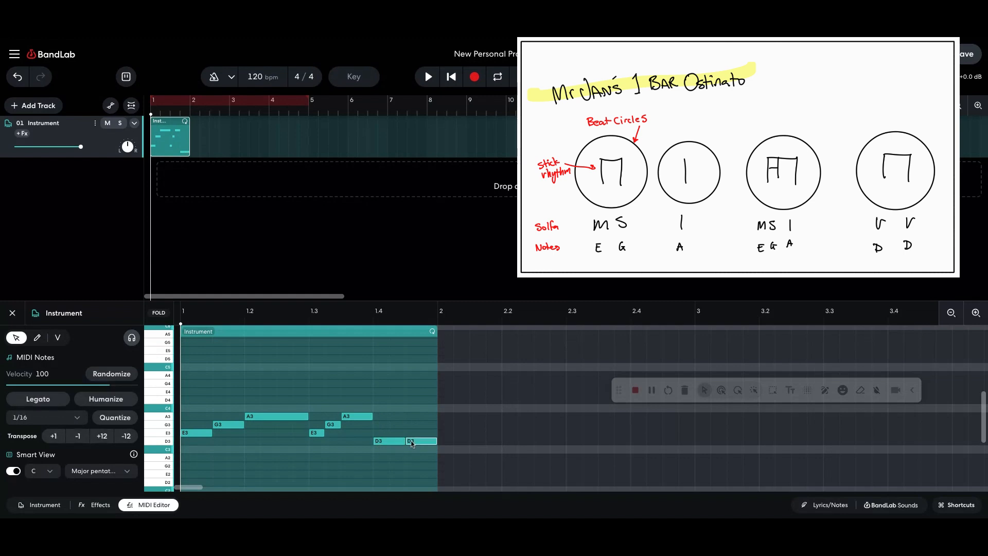
# Change the track's instrument to Beginning Lead from the Leads category.
pyautogui.scroll(-3, 411, 354)
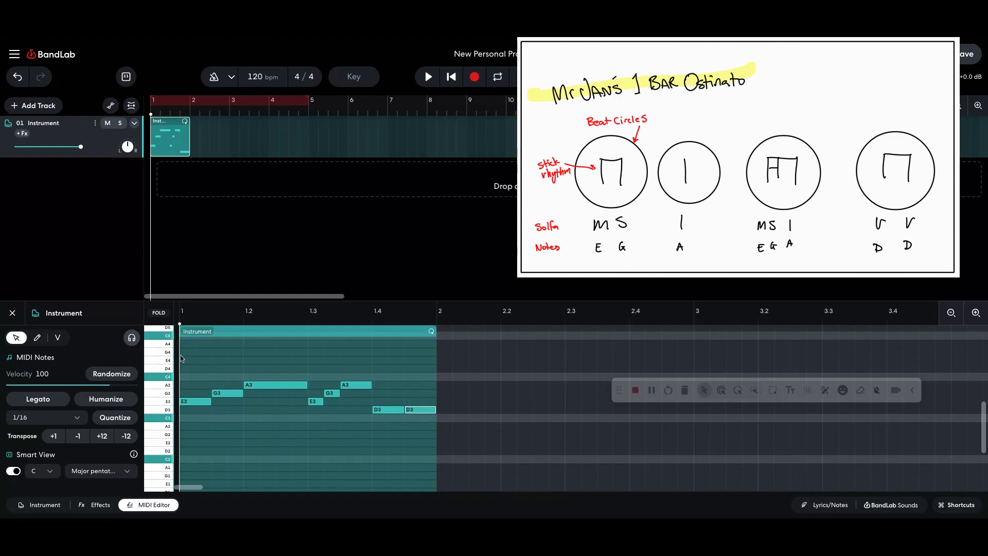
pyautogui.click(45, 511)
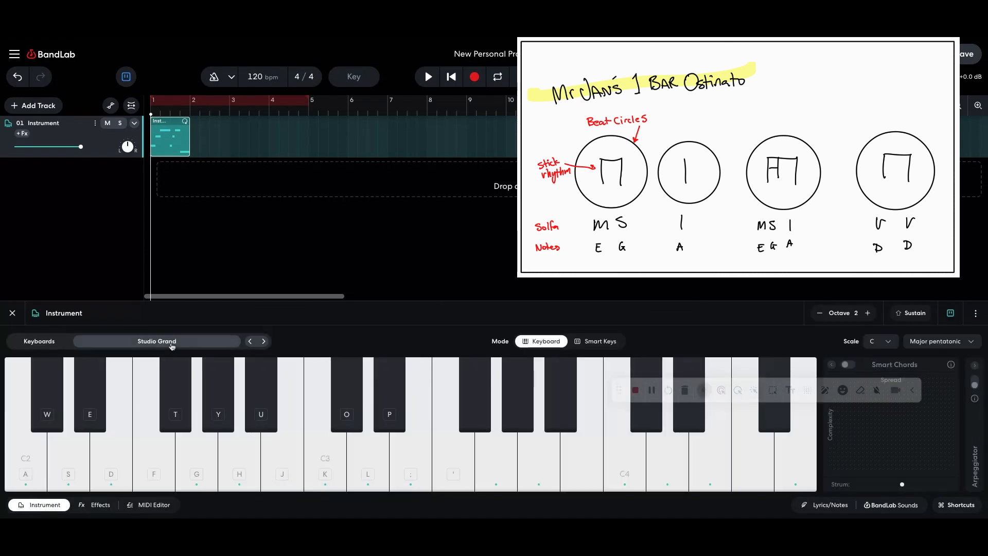
pyautogui.click(171, 346)
pyautogui.click(177, 342)
pyautogui.click(177, 342)
pyautogui.scroll(-3, 172, 265)
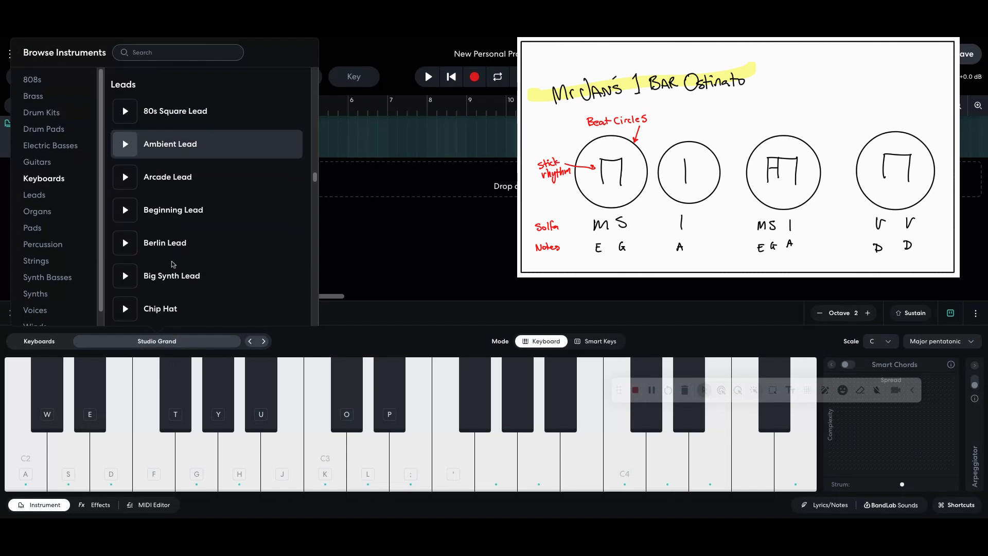
pyautogui.click(195, 209)
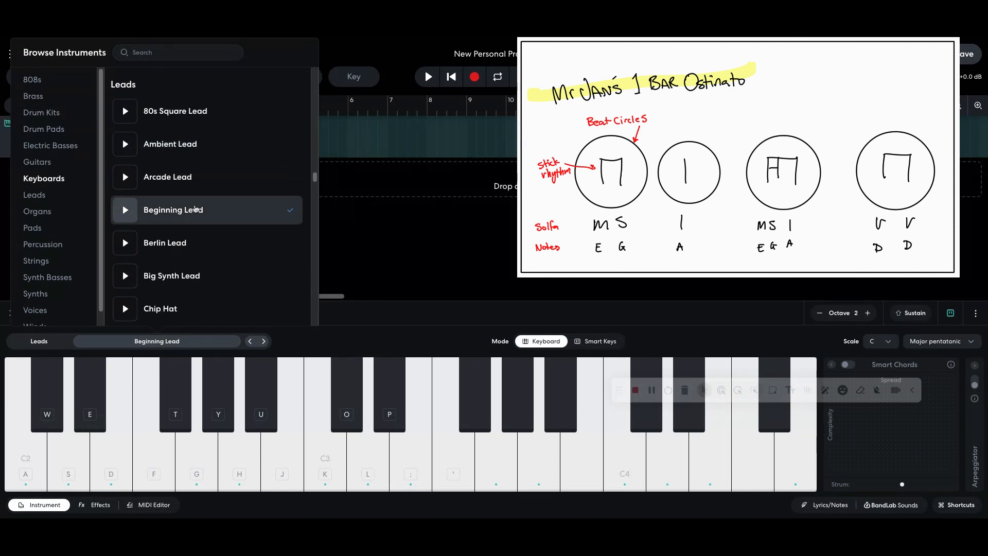
pyautogui.click(344, 218)
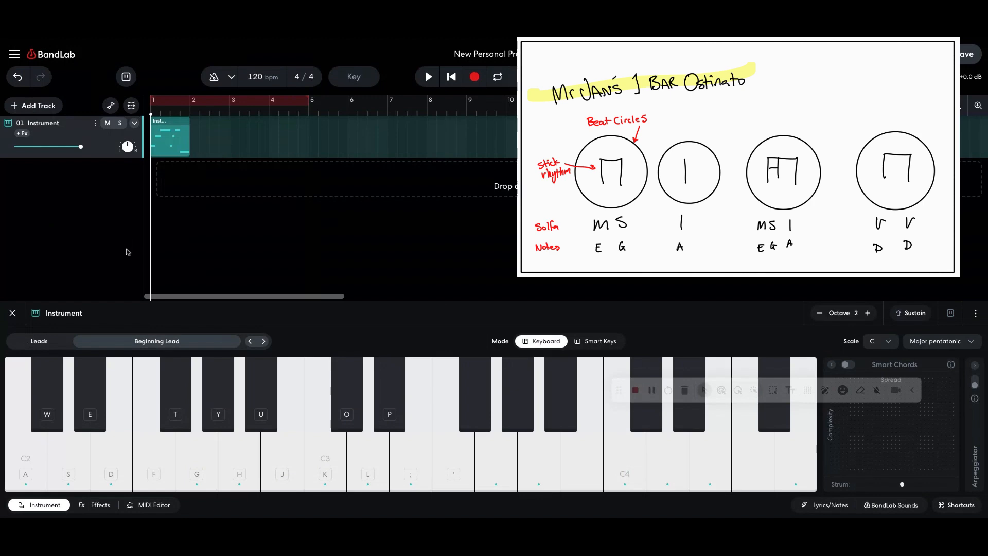
# Return to the MIDI note view and loop the one-bar region along the timeline to past bar 10.
pyautogui.click(139, 507)
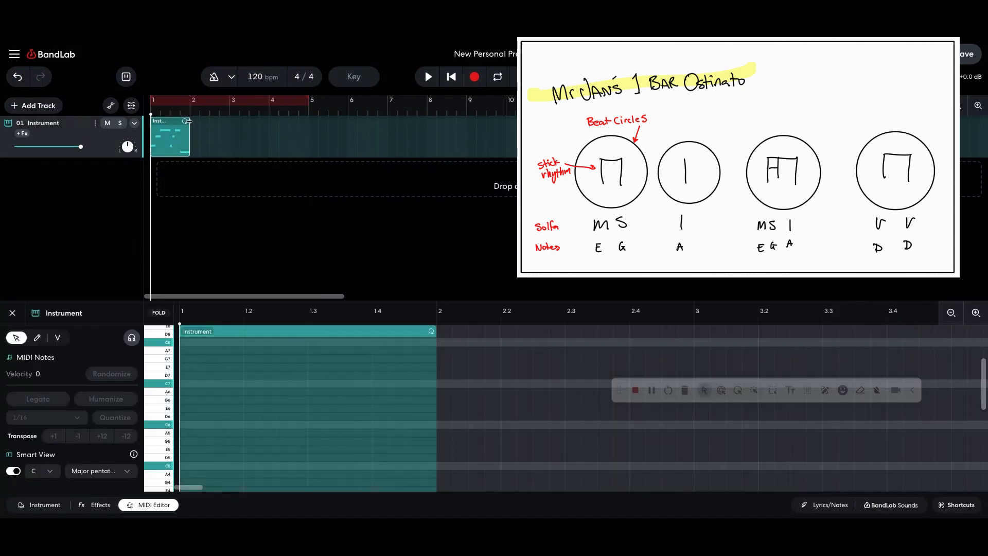
pyautogui.moveTo(185, 121); pyautogui.dragTo(521, 149)
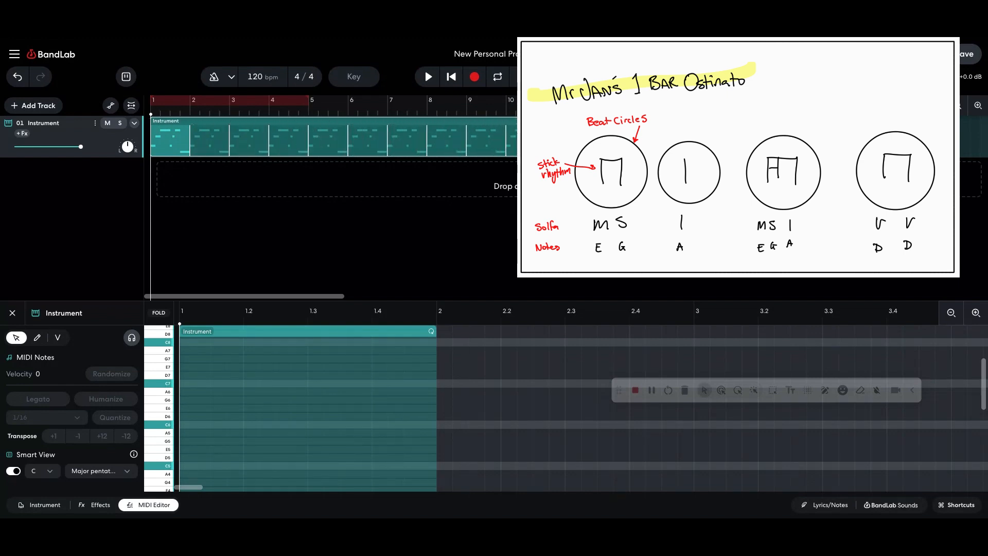